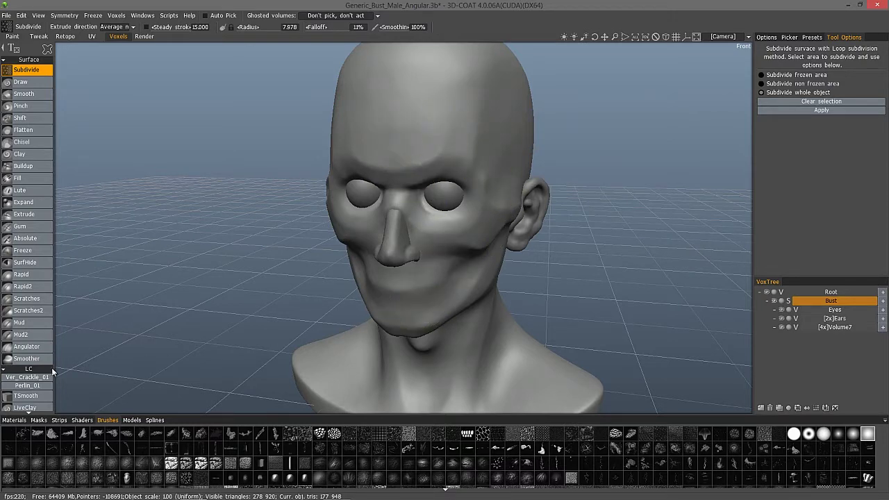
Activate the LiveClay sculpting tool and turn on the wireframe display of the bust.
{"action": "scroll", "coordinate": [35, 369], "scroll_direction": "down", "scroll_amount": 5}
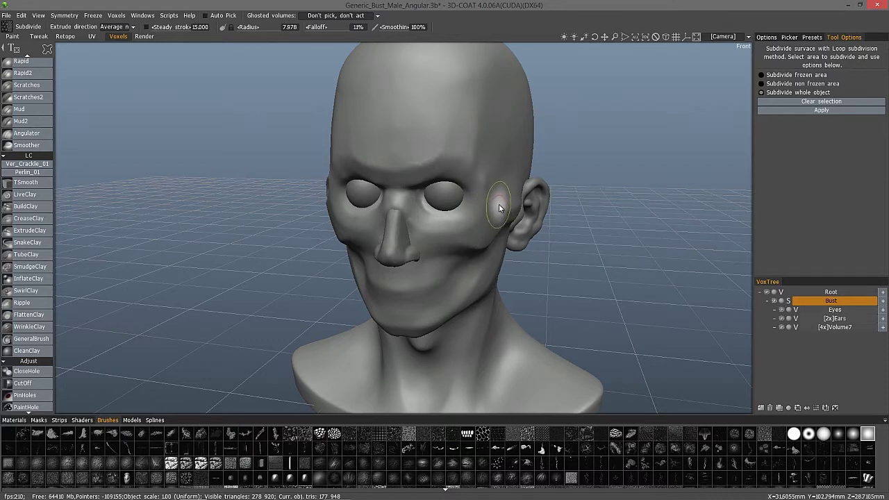
{"action": "left_click_drag", "start_coordinate": [171, 173], "coordinate": [73, 206]}
{"action": "left_click", "coordinate": [29, 198]}
{"action": "right_click_drag", "start_coordinate": [363, 232], "coordinate": [364, 201], "text": "alt"}
{"action": "key", "text": "w"}
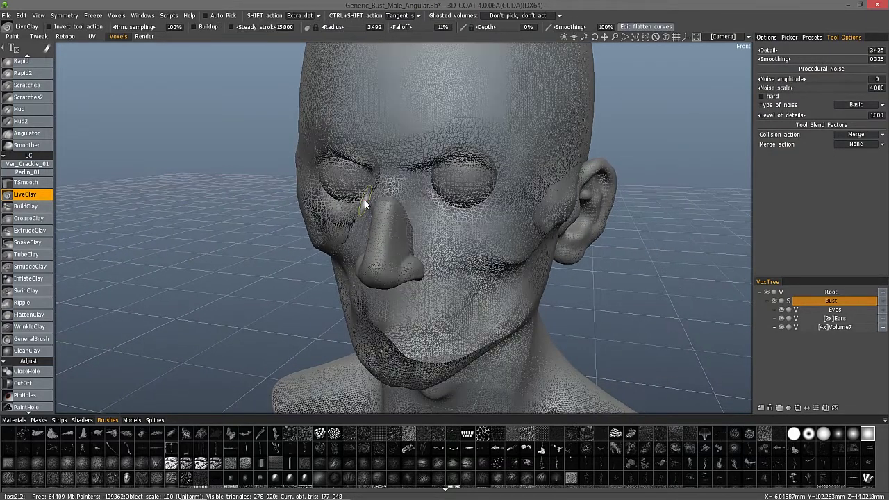
Hide the Eyes, Ears and Volume7 layers so only the Bust surface remains visible.
{"action": "left_click_drag", "start_coordinate": [501, 149], "coordinate": [403, 143], "text": "alt"}
{"action": "left_click", "coordinate": [782, 310]}
{"action": "left_click", "coordinate": [783, 320]}
{"action": "left_click", "coordinate": [782, 328]}
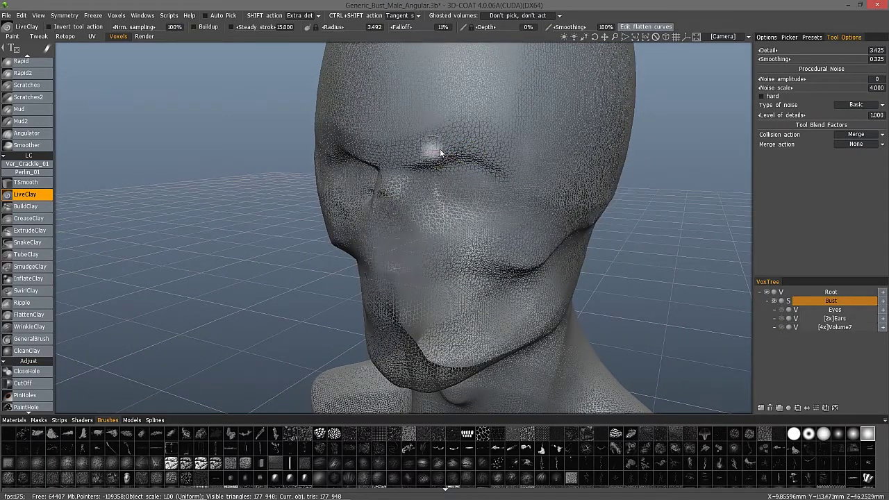
Try building up the brow ridge with LiveClay at radius 4.968 and depth 35%, and undo the strokes.
{"action": "middle_click_drag", "start_coordinate": [435, 151], "coordinate": [433, 180], "text": "alt"}
{"action": "right_click_drag", "start_coordinate": [425, 226], "coordinate": [433, 218]}
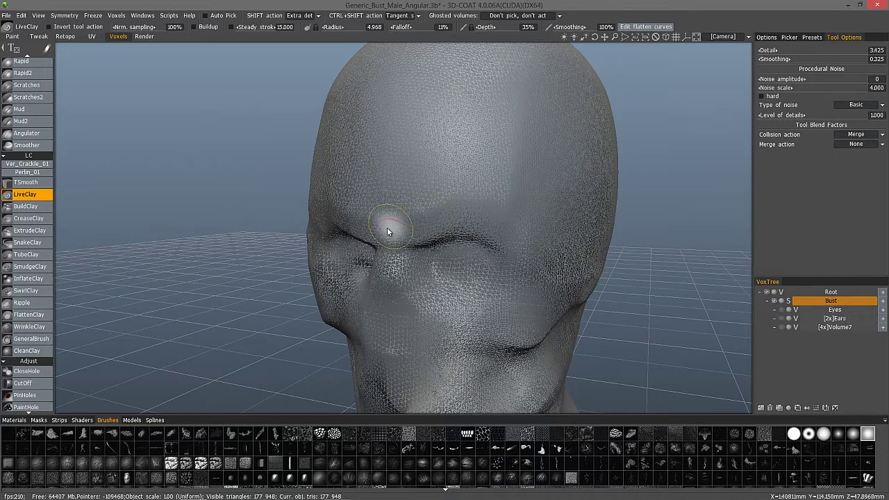
{"action": "mouse_move", "coordinate": [387, 227]}
{"action": "left_mouse_down"}
{"action": "mouse_move", "coordinate": [528, 240]}
{"action": "mouse_move", "coordinate": [525, 261]}
{"action": "mouse_move", "coordinate": [436, 223]}
{"action": "mouse_move", "coordinate": [527, 254]}
{"action": "mouse_move", "coordinate": [524, 273]}
{"action": "left_mouse_up"}
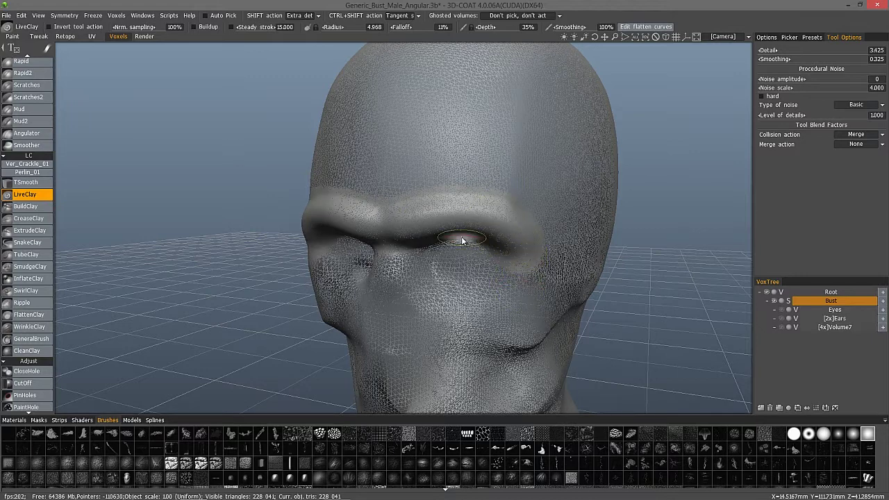
{"action": "key", "text": "ctrl+z"}
{"action": "key", "text": "ctrl+z"}
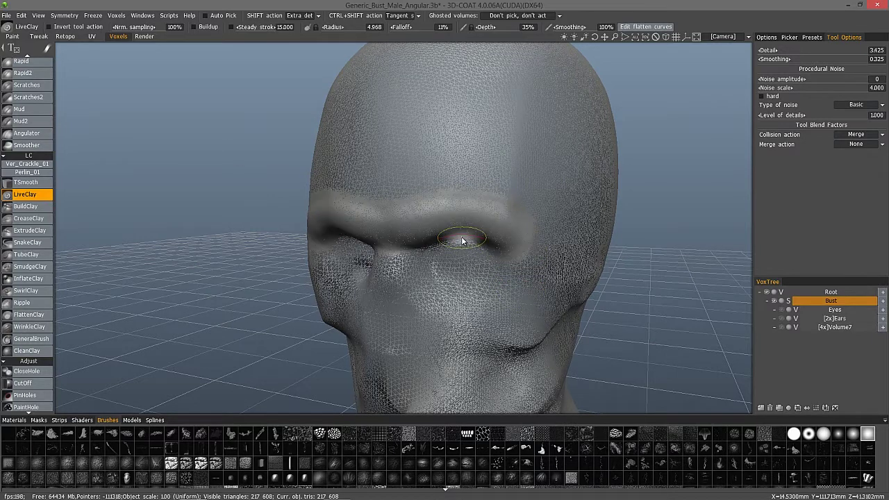
{"action": "key", "text": "ctrl+z"}
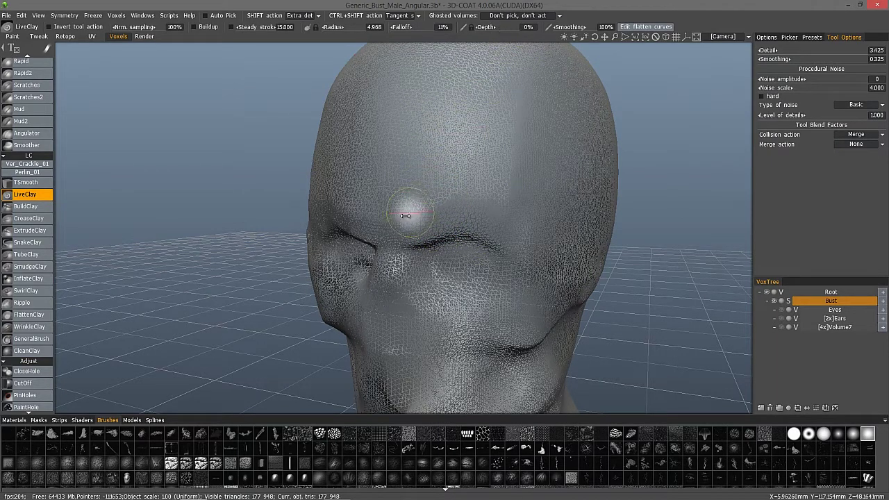
Build up the brow ridge with LiveClay, smooth it, and extend the strokes over the whole forehead.
{"action": "mouse_move", "coordinate": [321, 203]}
{"action": "left_mouse_down"}
{"action": "mouse_move", "coordinate": [435, 201]}
{"action": "mouse_move", "coordinate": [515, 252]}
{"action": "left_mouse_up"}
{"action": "mouse_move", "coordinate": [403, 224]}
{"action": "left_mouse_down", "text": "shift"}
{"action": "mouse_move", "coordinate": [433, 219]}
{"action": "mouse_move", "coordinate": [512, 240]}
{"action": "left_mouse_up", "text": "shift"}
{"action": "scroll", "coordinate": [433, 206], "scroll_direction": "down", "scroll_amount": 1}
{"action": "left_click_drag", "start_coordinate": [353, 123], "coordinate": [315, 127], "text": "alt"}
{"action": "mouse_move", "coordinate": [397, 193]}
{"action": "left_mouse_down"}
{"action": "mouse_move", "coordinate": [473, 184]}
{"action": "mouse_move", "coordinate": [517, 223]}
{"action": "mouse_move", "coordinate": [407, 162]}
{"action": "mouse_move", "coordinate": [510, 199]}
{"action": "mouse_move", "coordinate": [391, 139]}
{"action": "mouse_move", "coordinate": [468, 171]}
{"action": "mouse_move", "coordinate": [482, 153]}
{"action": "mouse_move", "coordinate": [423, 148]}
{"action": "mouse_move", "coordinate": [433, 122]}
{"action": "left_mouse_up"}
{"action": "mouse_move", "coordinate": [526, 209]}
{"action": "left_mouse_down"}
{"action": "mouse_move", "coordinate": [520, 237]}
{"action": "mouse_move", "coordinate": [425, 96]}
{"action": "left_mouse_up"}
{"action": "left_click_drag", "start_coordinate": [560, 144], "coordinate": [525, 151], "text": "alt"}
{"action": "mouse_move", "coordinate": [525, 151]}
{"action": "middle_mouse_down"}
{"action": "mouse_move", "coordinate": [231, 298]}
{"action": "mouse_move", "coordinate": [441, 131]}
{"action": "mouse_move", "coordinate": [55, 360]}
{"action": "middle_mouse_up"}
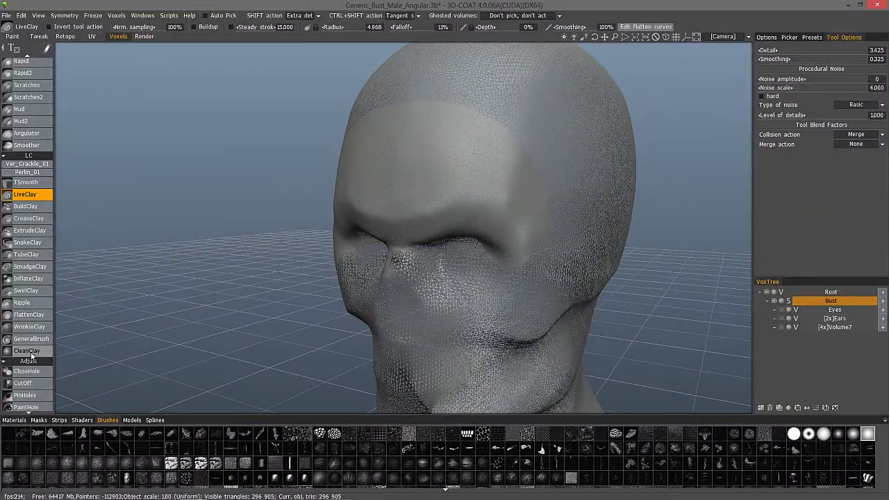
Activate the CleanClay tool with REDUCE as its collision action.
{"action": "left_click", "coordinate": [28, 351]}
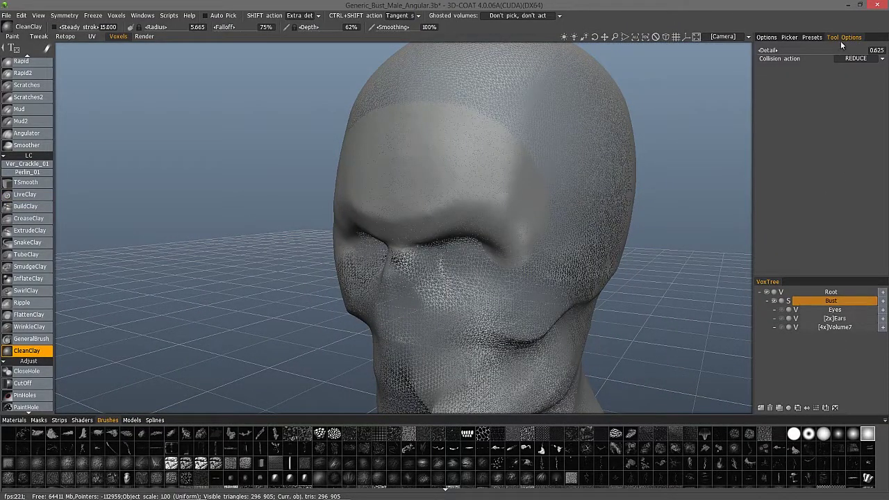
{"action": "left_click", "coordinate": [855, 59]}
{"action": "left_click", "coordinate": [852, 72]}
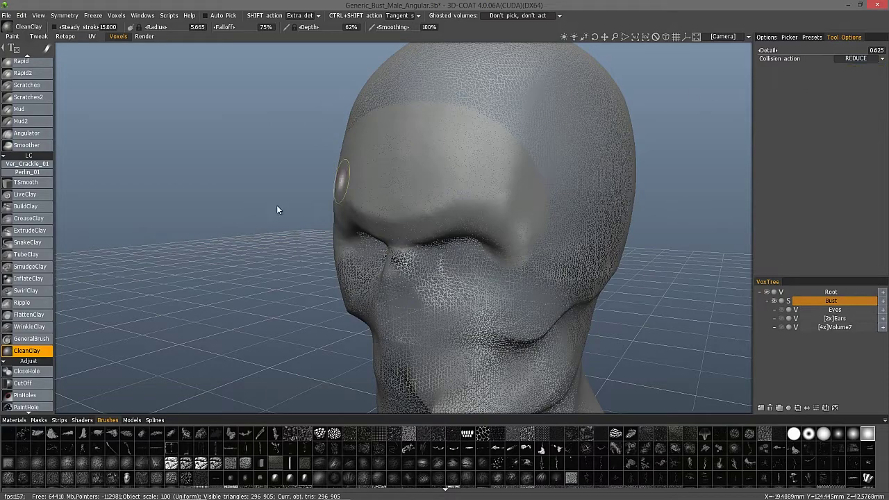
Examine the mesh density transition between the sculpted forehead and the rest of the head from several angles.
{"action": "left_click_drag", "start_coordinate": [293, 296], "coordinate": [213, 198]}
{"action": "left_click_drag", "start_coordinate": [357, 150], "coordinate": [296, 178], "text": "alt"}
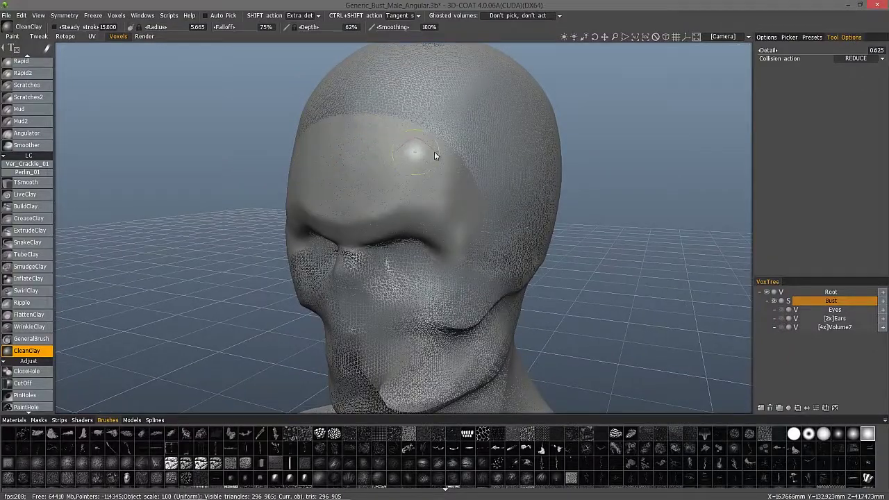
{"action": "left_click_drag", "start_coordinate": [599, 187], "coordinate": [634, 122]}
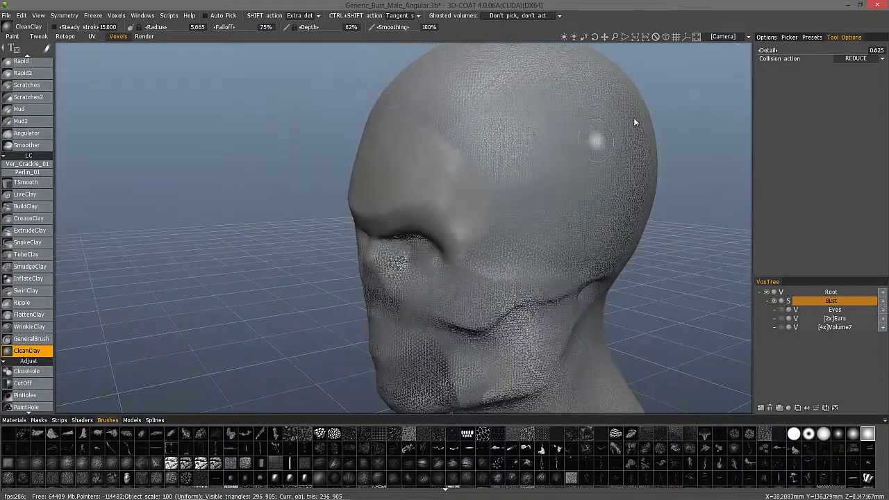
{"action": "left_click_drag", "start_coordinate": [532, 114], "coordinate": [528, 76]}
{"action": "key", "text": "KP_2"}
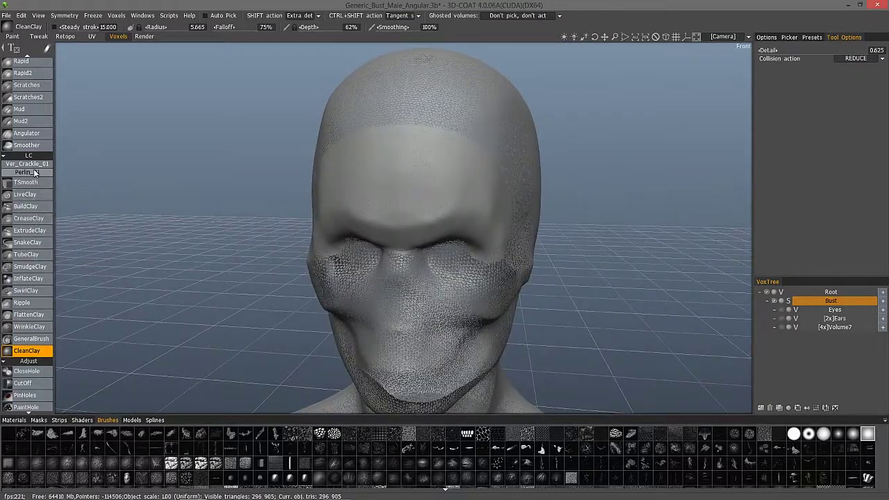
{"action": "left_click_drag", "start_coordinate": [387, 191], "coordinate": [494, 178], "text": "alt"}
{"action": "left_click_drag", "start_coordinate": [512, 237], "coordinate": [519, 235], "text": "alt"}
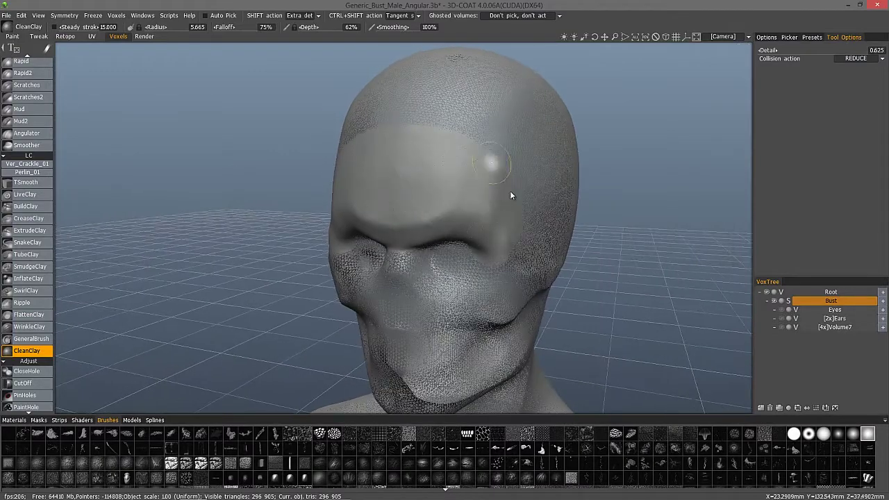
{"action": "key", "text": "KP_2"}
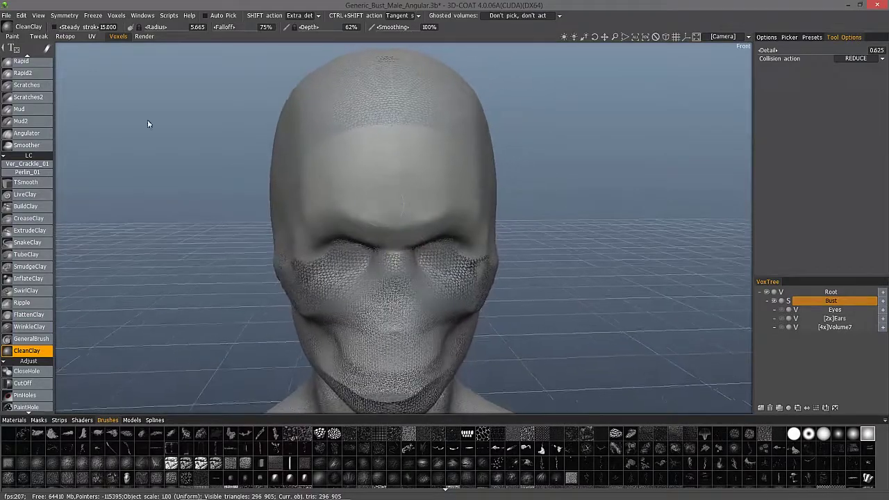
Activate the Subdivide tool of the Surface group.
{"action": "scroll", "coordinate": [25, 118], "scroll_direction": "up", "scroll_amount": 5}
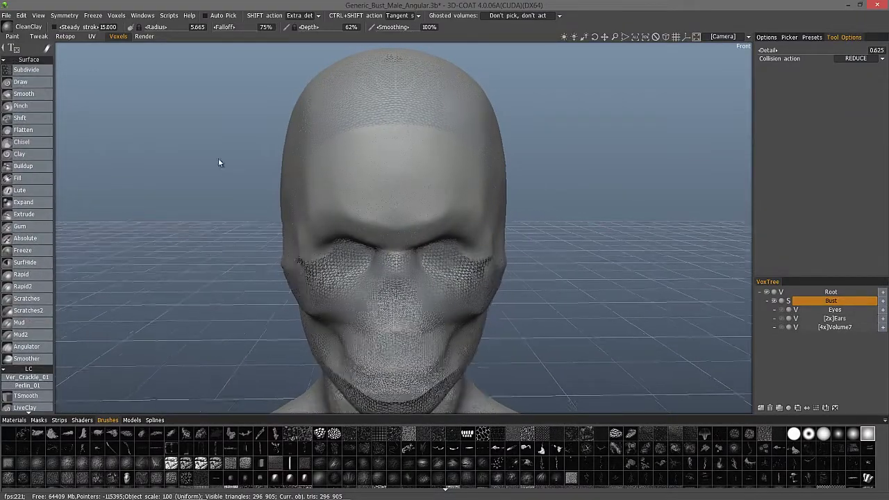
{"action": "right_click_drag", "start_coordinate": [218, 157], "coordinate": [44, 85]}
{"action": "left_click", "coordinate": [36, 71]}
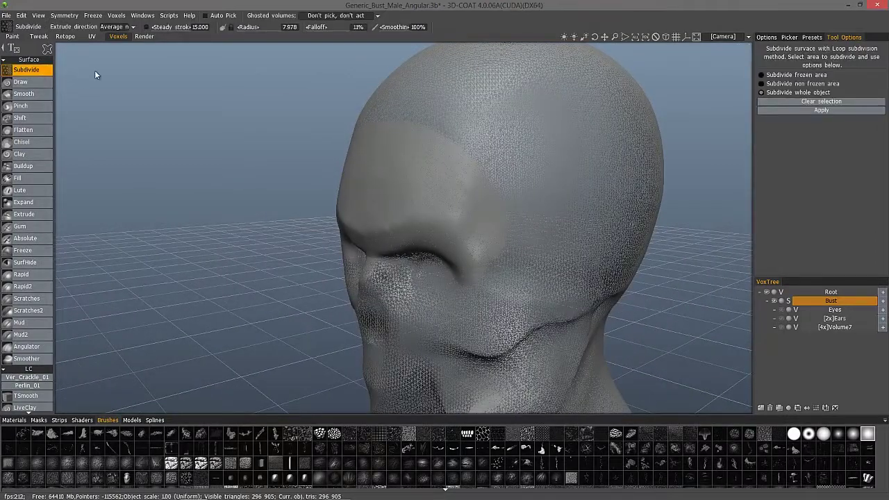
Undo all the LiveClay strokes on the forehead and brow ridge, back to the unsculpted bust.
{"action": "left_click_drag", "start_coordinate": [421, 218], "coordinate": [389, 202], "text": "alt"}
{"action": "key", "text": "ctrl+z"}
{"action": "key", "text": "ctrl+z"}
{"action": "key", "text": "ctrl+z"}
{"action": "key", "text": "ctrl+z"}
{"action": "key", "text": "ctrl+z"}
{"action": "key", "text": "ctrl+z"}
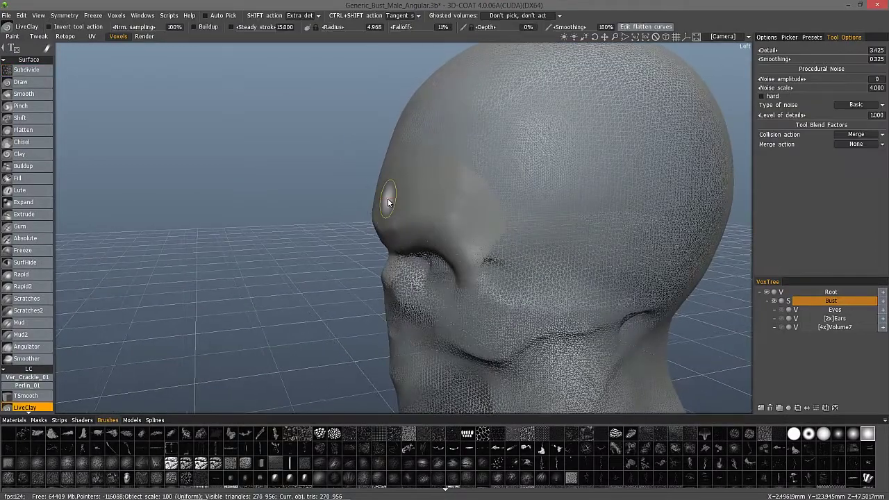
{"action": "key", "text": "ctrl+z"}
{"action": "key", "text": "ctrl+z"}
{"action": "key", "text": "ctrl+z"}
{"action": "key", "text": "ctrl+z"}
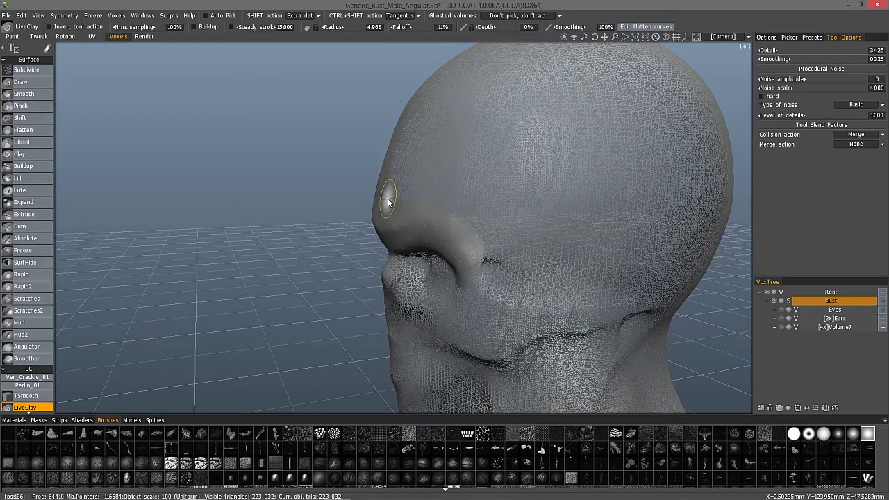
{"action": "right_click_drag", "start_coordinate": [388, 202], "coordinate": [368, 212]}
Switch LiveClay's drawing mode to the wide continuous brush stroke.
{"action": "mouse_move", "coordinate": [50, 52]}
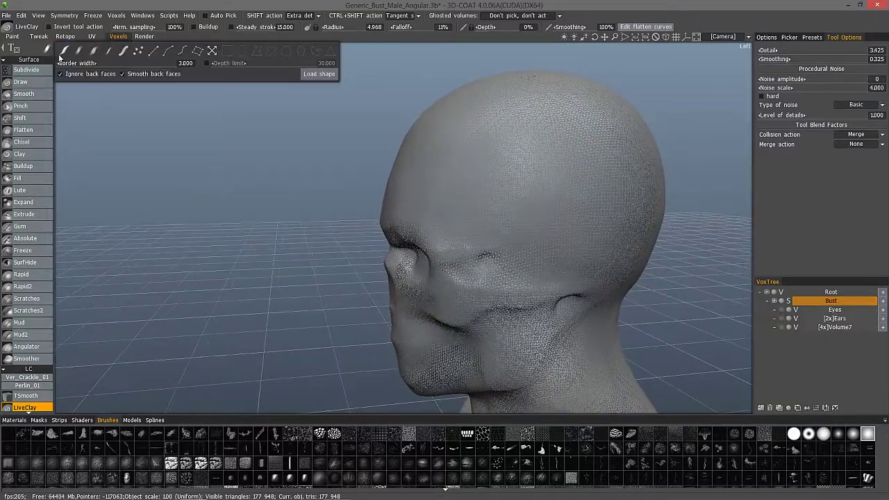
{"action": "left_click", "coordinate": [119, 52]}
{"action": "left_click_drag", "start_coordinate": [285, 167], "coordinate": [374, 199]}
{"action": "right_click_drag", "start_coordinate": [374, 200], "coordinate": [433, 207]}
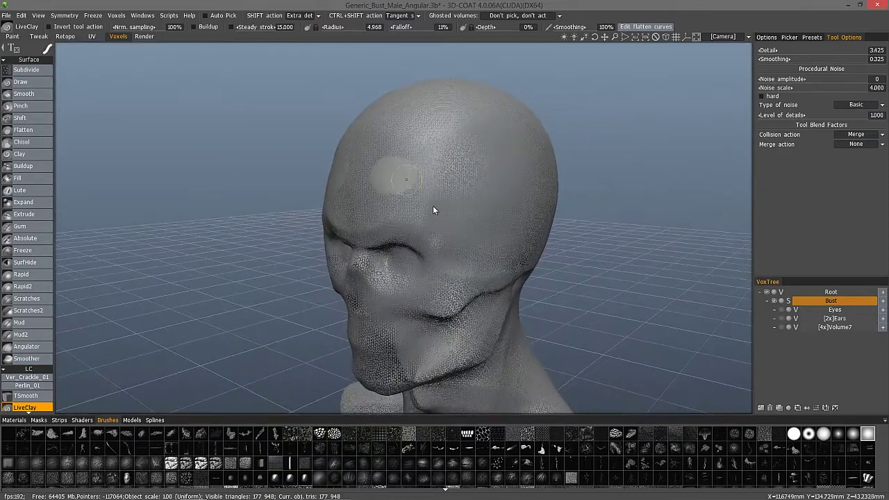
Using Subdivide with the wide brush stroke mode, mark the face from the forehead down to the jaw as the frozen area.
{"action": "left_click", "coordinate": [27, 71]}
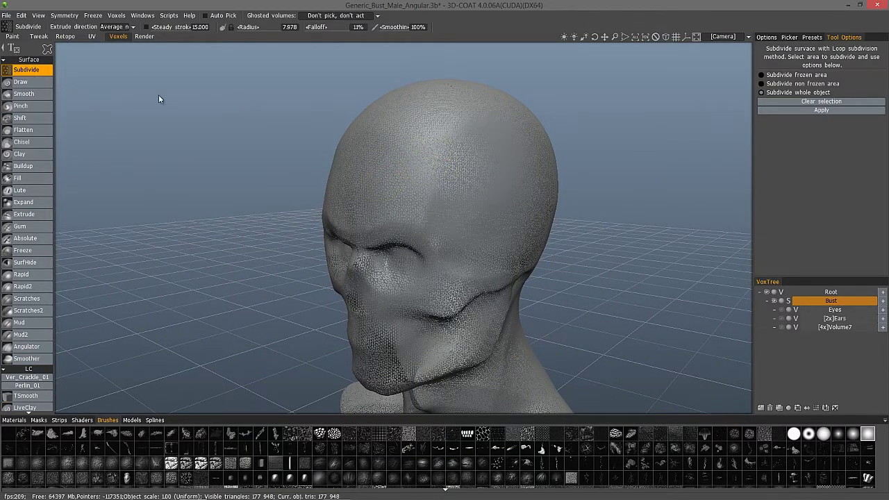
{"action": "left_click", "coordinate": [46, 50]}
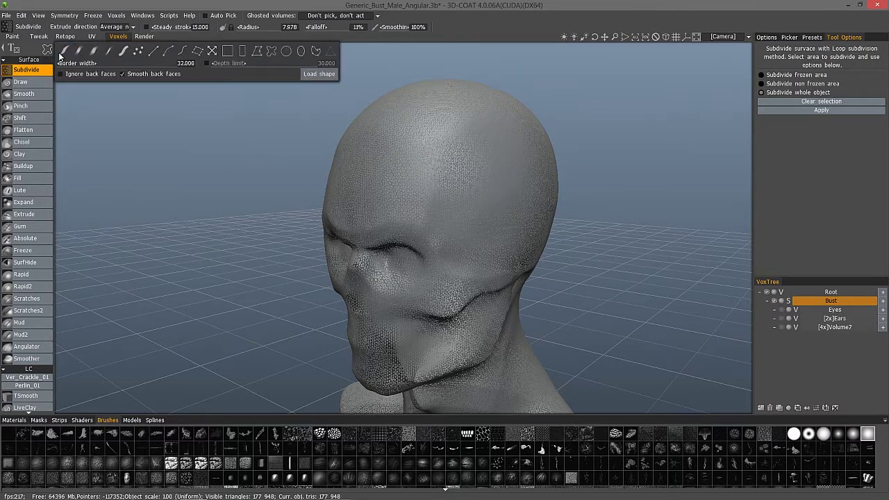
{"action": "left_click", "coordinate": [121, 55]}
{"action": "mouse_move", "coordinate": [431, 215]}
{"action": "left_mouse_down"}
{"action": "mouse_move", "coordinate": [357, 223]}
{"action": "mouse_move", "coordinate": [411, 223]}
{"action": "mouse_move", "coordinate": [369, 281]}
{"action": "mouse_move", "coordinate": [438, 241]}
{"action": "mouse_move", "coordinate": [429, 304]}
{"action": "mouse_move", "coordinate": [448, 316]}
{"action": "left_mouse_up"}
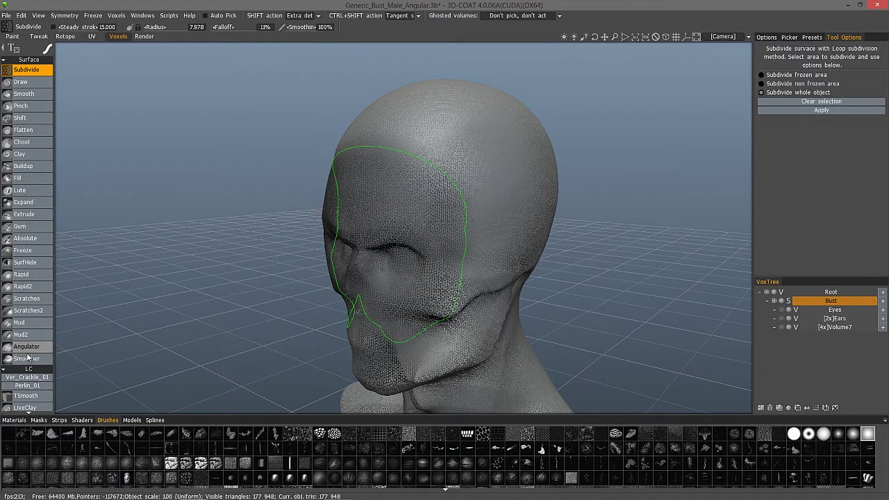
{"action": "left_click_drag", "start_coordinate": [480, 254], "coordinate": [435, 331], "text": "alt"}
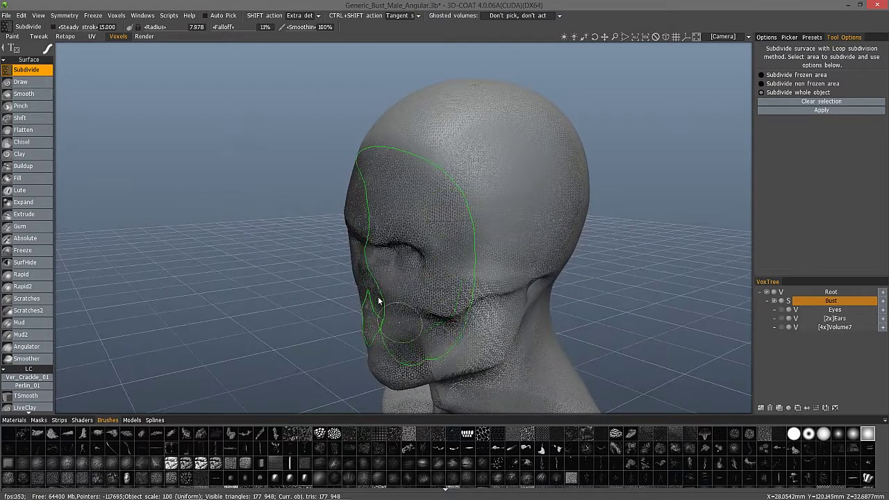
{"action": "mouse_move", "coordinate": [380, 351]}
{"action": "left_mouse_down"}
{"action": "mouse_move", "coordinate": [439, 347]}
{"action": "mouse_move", "coordinate": [460, 269]}
{"action": "mouse_move", "coordinate": [450, 208]}
{"action": "left_mouse_up"}
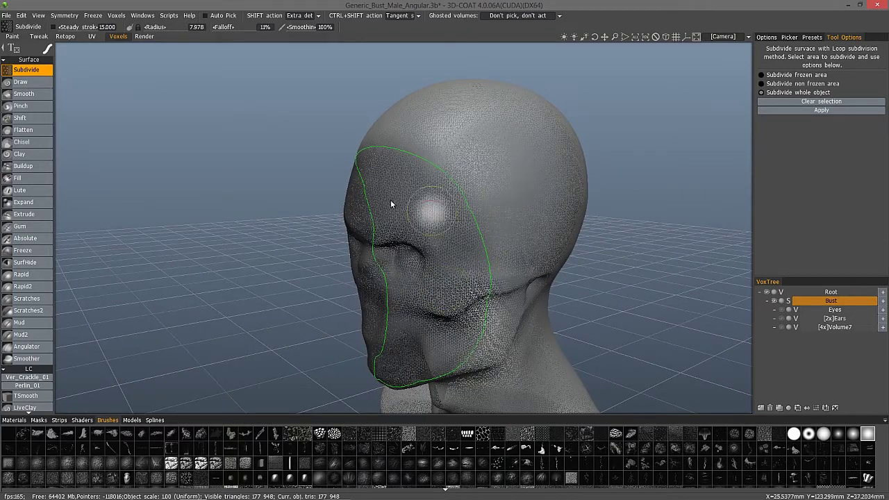
Apply the subdivision to the frozen area of the face only.
{"action": "left_click_drag", "start_coordinate": [391, 201], "coordinate": [565, 245], "text": "alt"}
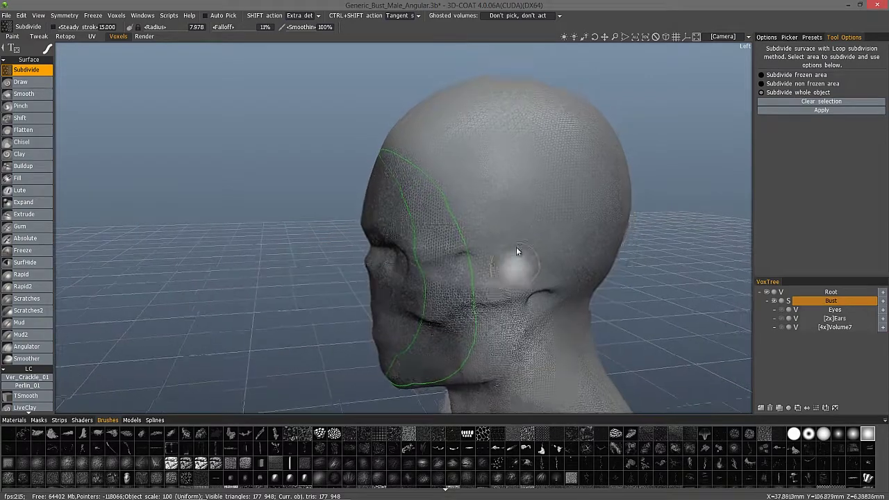
{"action": "left_click_drag", "start_coordinate": [516, 248], "coordinate": [531, 290], "text": "alt"}
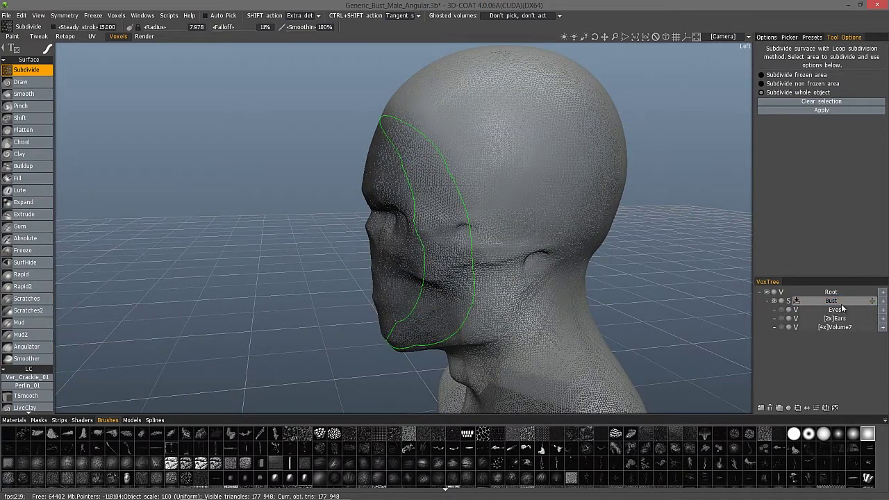
{"action": "left_click_drag", "start_coordinate": [556, 284], "coordinate": [695, 188], "text": "alt"}
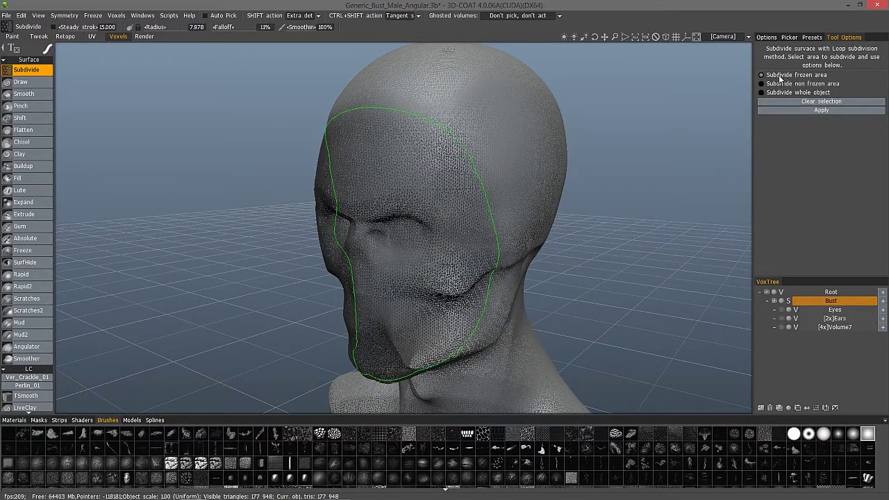
{"action": "left_click", "coordinate": [816, 111]}
Set the brush radius to 4.765 and check the subdivided face mesh from several angles.
{"action": "right_click_drag", "start_coordinate": [528, 171], "coordinate": [444, 181]}
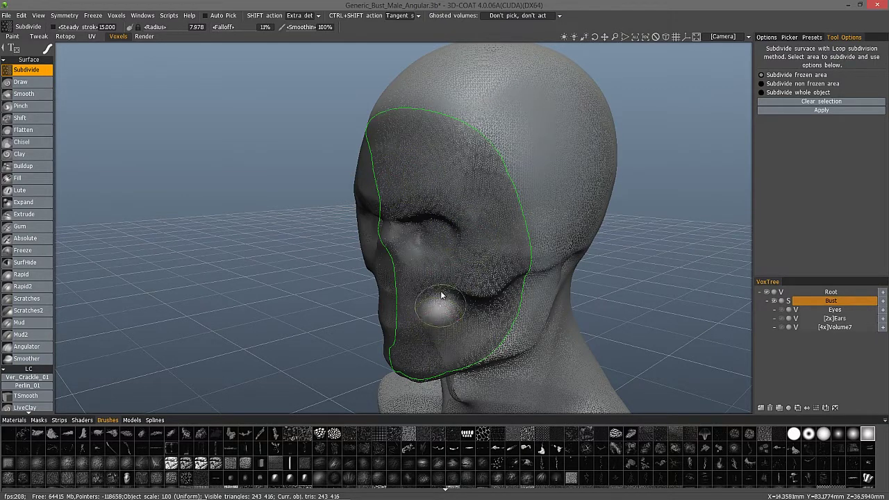
{"action": "mouse_move", "coordinate": [447, 292]}
{"action": "left_mouse_down", "text": "alt"}
{"action": "mouse_move", "coordinate": [435, 243]}
{"action": "mouse_move", "coordinate": [450, 262]}
{"action": "mouse_move", "coordinate": [444, 256]}
{"action": "left_mouse_up", "text": "alt"}
{"action": "right_click_drag", "start_coordinate": [444, 256], "coordinate": [432, 258]}
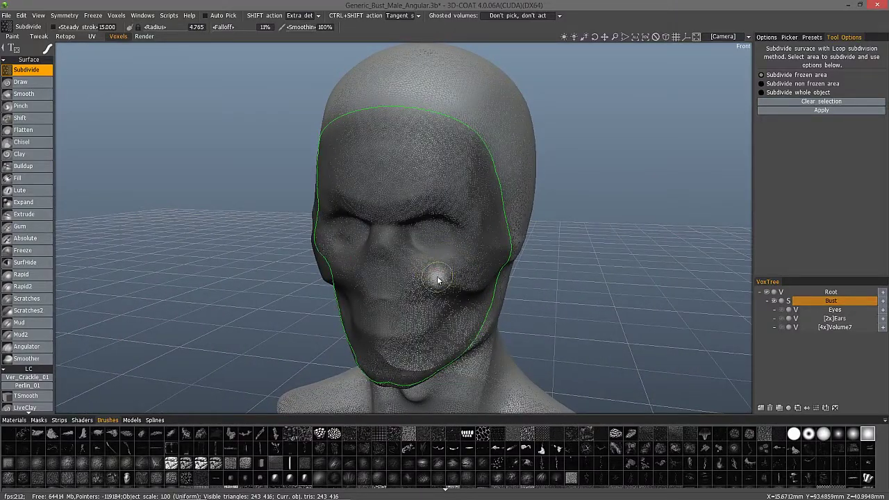
{"action": "left_click_drag", "start_coordinate": [437, 280], "coordinate": [395, 208], "text": "alt"}
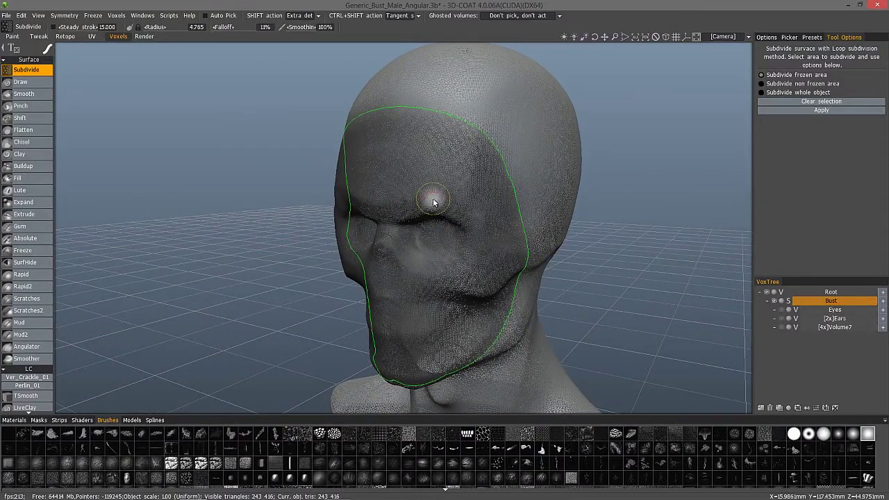
{"action": "mouse_move", "coordinate": [433, 202]}
{"action": "left_mouse_down", "text": "alt"}
{"action": "mouse_move", "coordinate": [441, 223]}
{"action": "mouse_move", "coordinate": [416, 187]}
{"action": "mouse_move", "coordinate": [452, 294]}
{"action": "mouse_move", "coordinate": [390, 271]}
{"action": "mouse_move", "coordinate": [416, 229]}
{"action": "left_mouse_up", "text": "alt"}
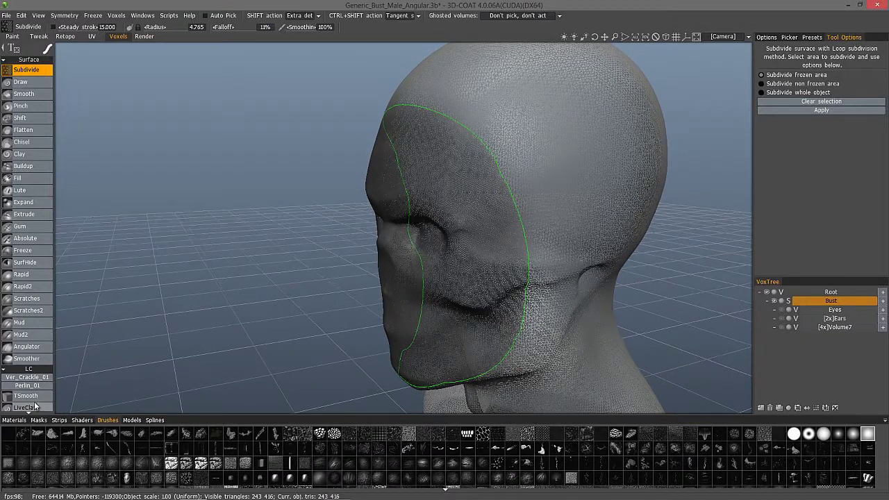